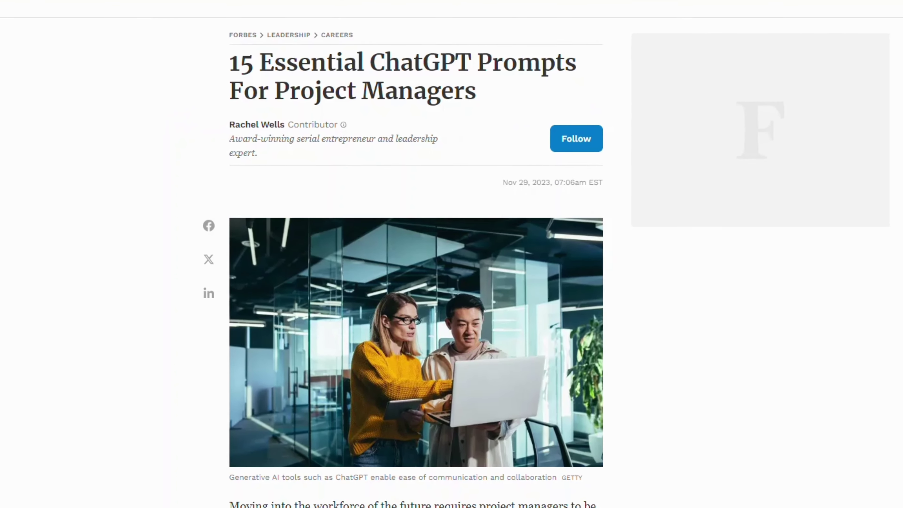
- Scroll the Forbes article down to its list of example ChatGPT prompts for project managers
scroll(427, 254, down, 10)
scroll(426, 254, down, 5)
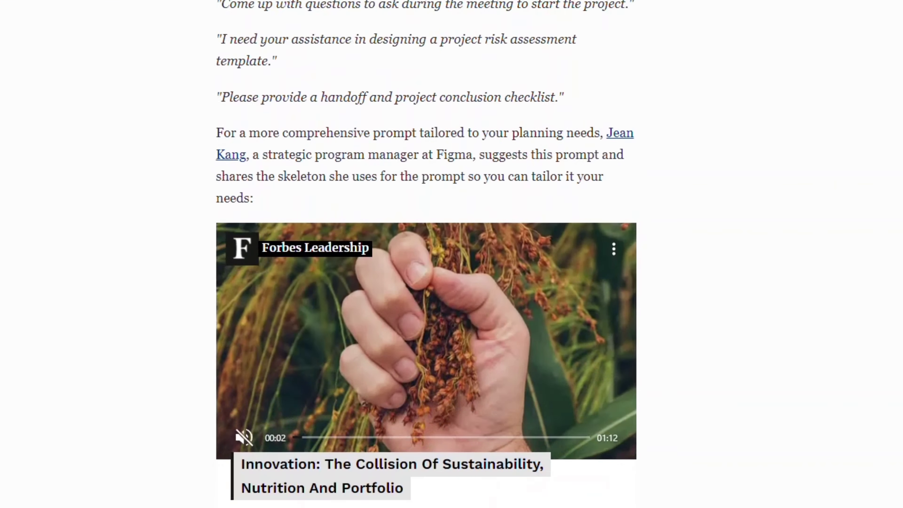
scroll(427, 254, down, 15)
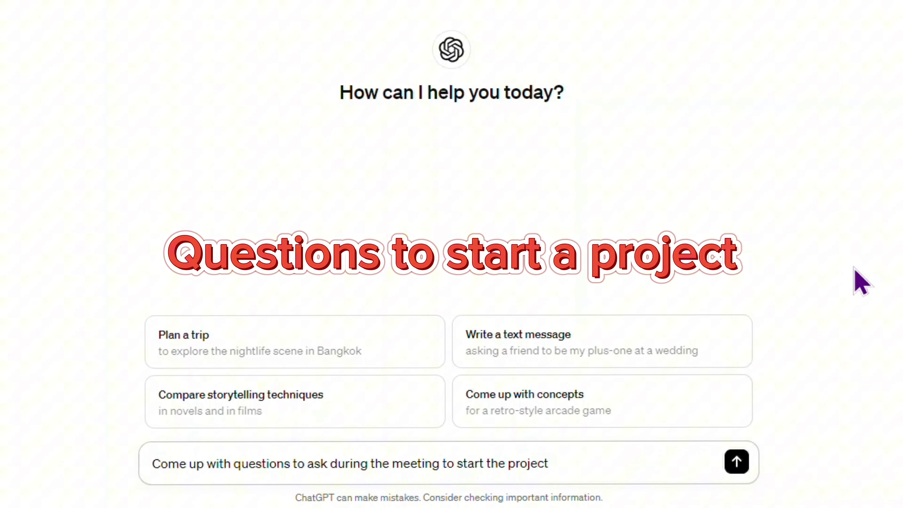
- Submit the kickoff-meeting questions prompt and get a list of 15 questions
click(737, 462)
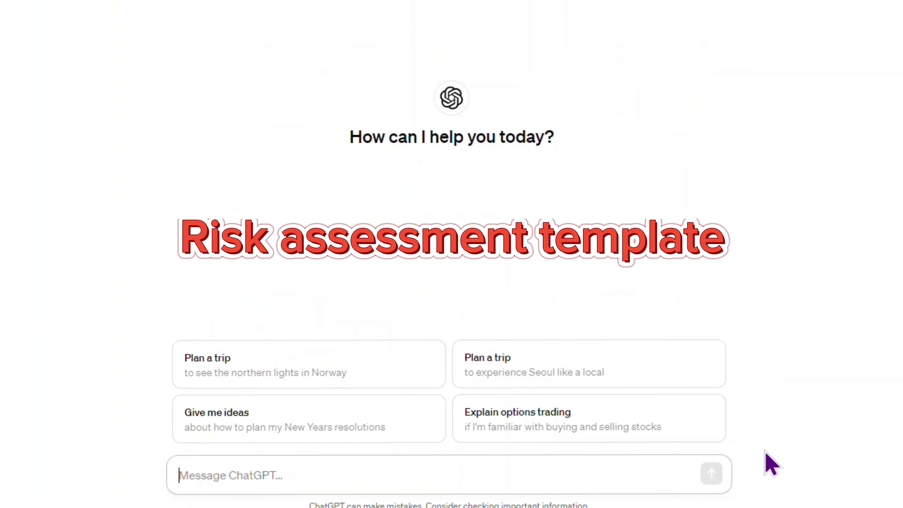
- Paste and send the project risk assessment template request, then review the reply
text(I need your assistance in designing a project risk assessment template)
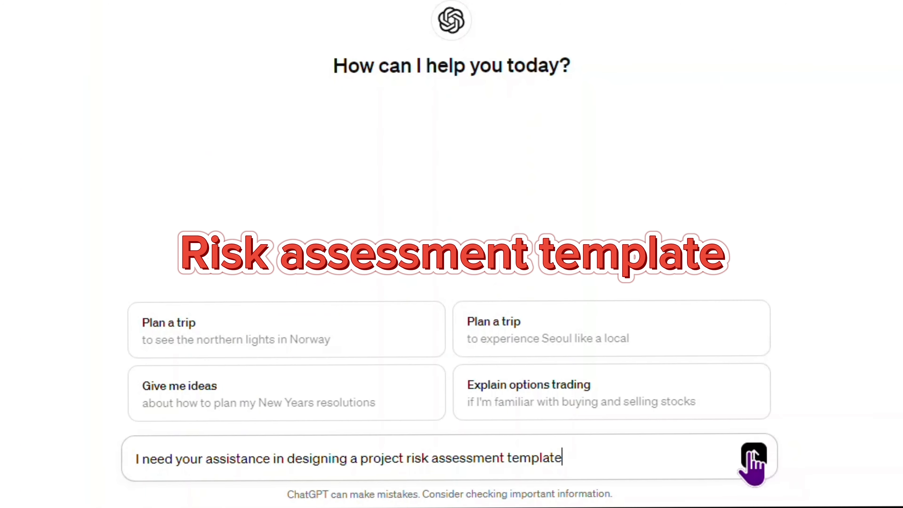
click(754, 456)
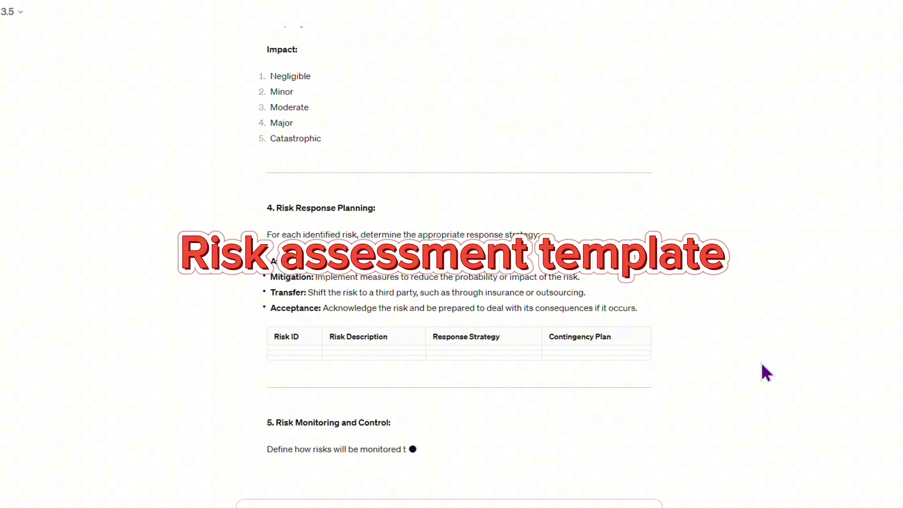
scroll(776, 379, up, 20)
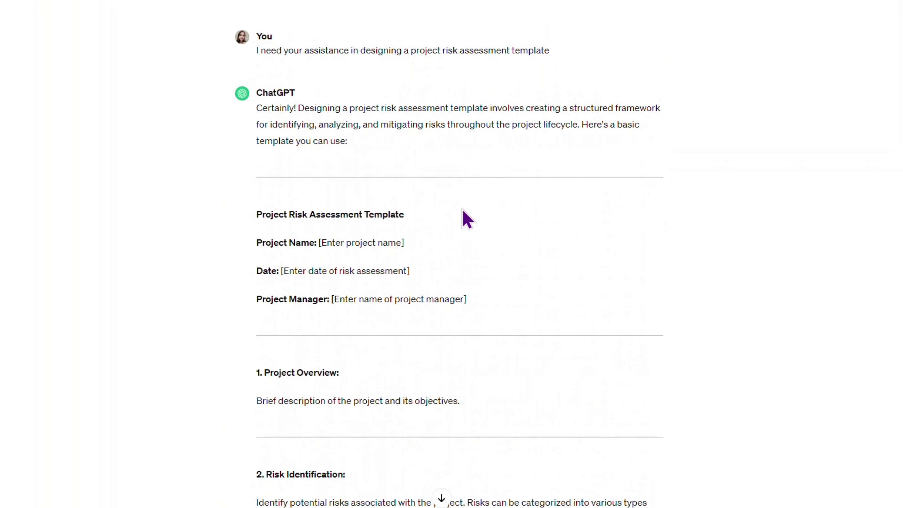
scroll(387, 65, down, 10)
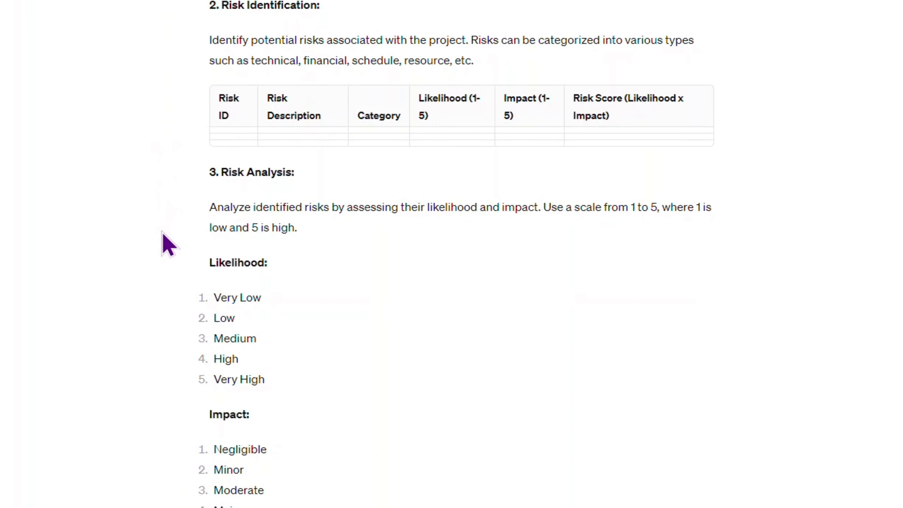
scroll(654, 4, down, 15)
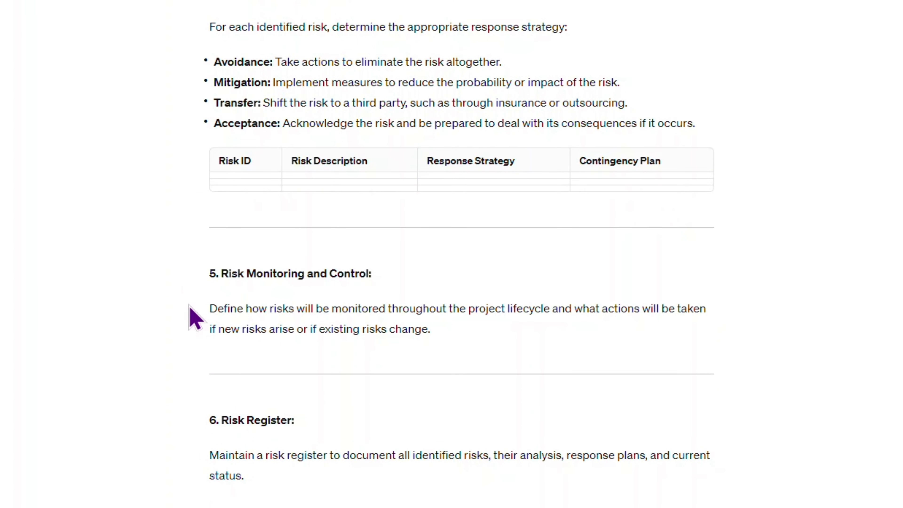
scroll(448, 424, down, 10)
- Ask ChatGPT to 'Combine these two tables in one' and review the merged risk table
text(Combine these t)
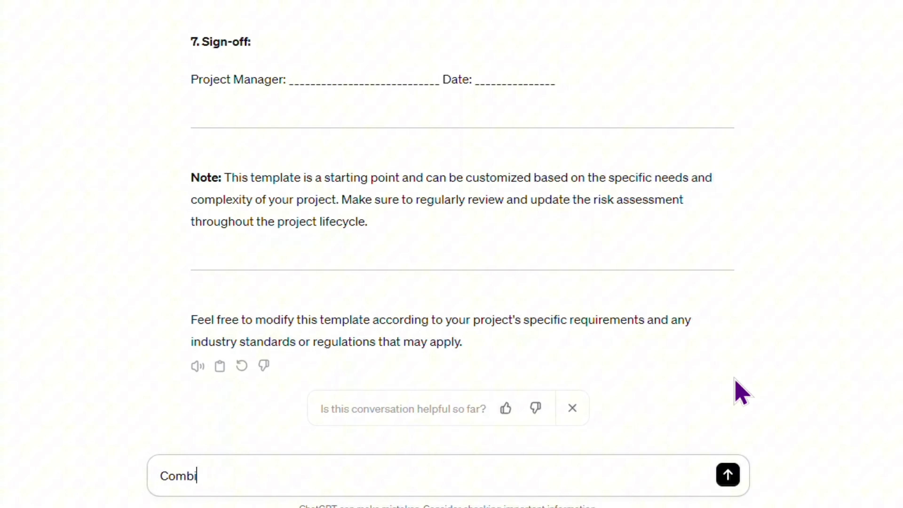
text(wo tables in one)
key(Return)
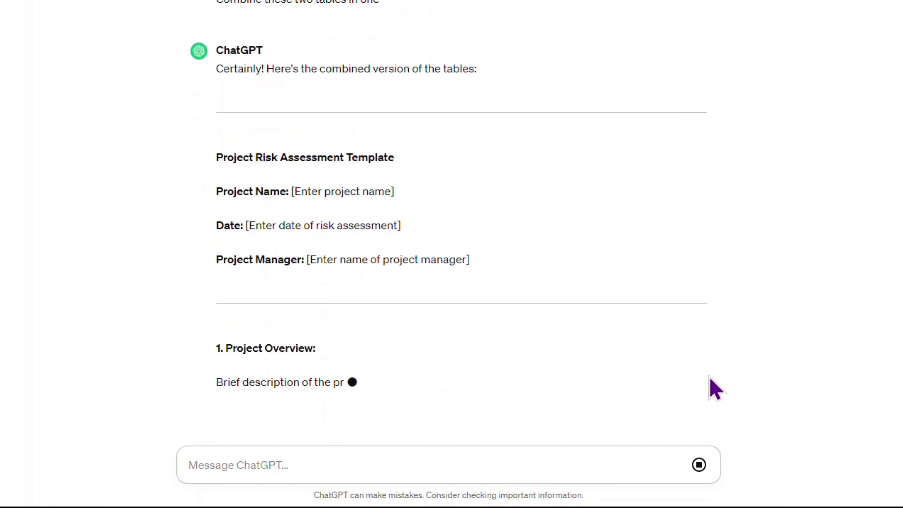
scroll(451, 249, up, 10)
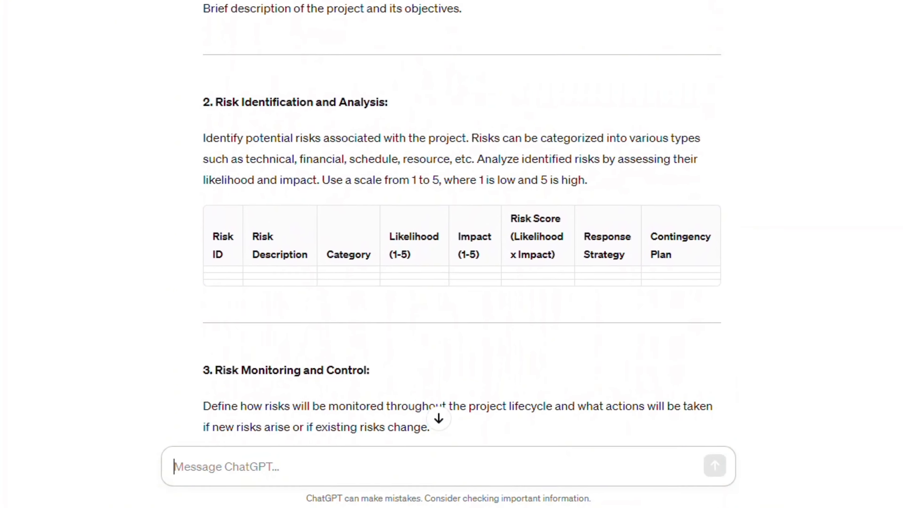
scroll(462, 231, up, 2)
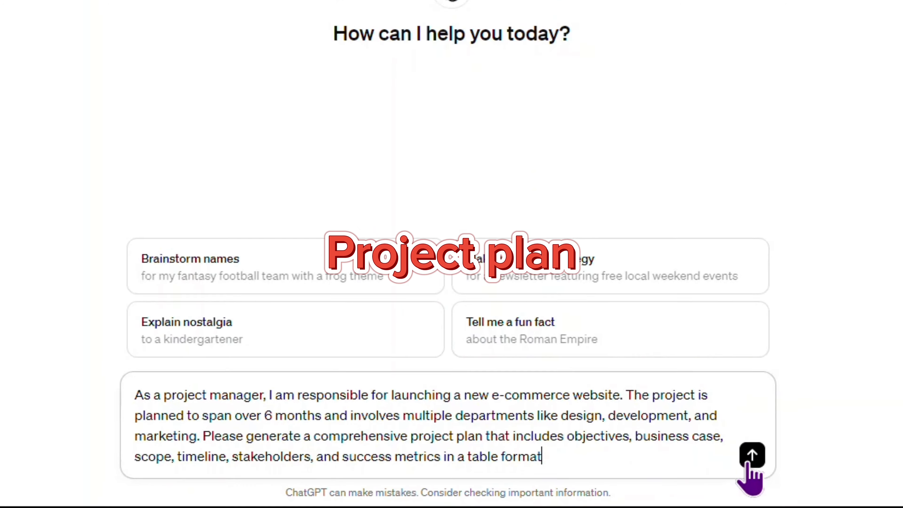
- Get a table-format project plan for the e-commerce website launch, then regenerate it
click(769, 454)
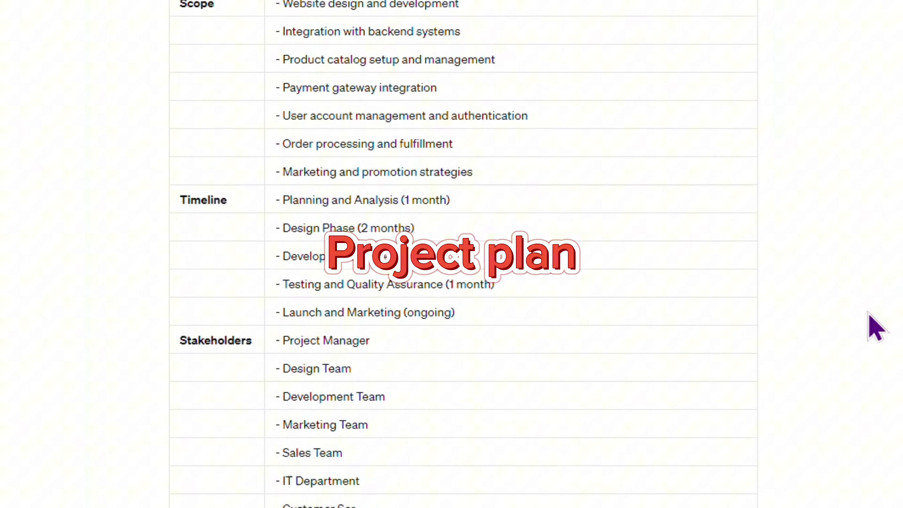
scroll(775, 485, up, 15)
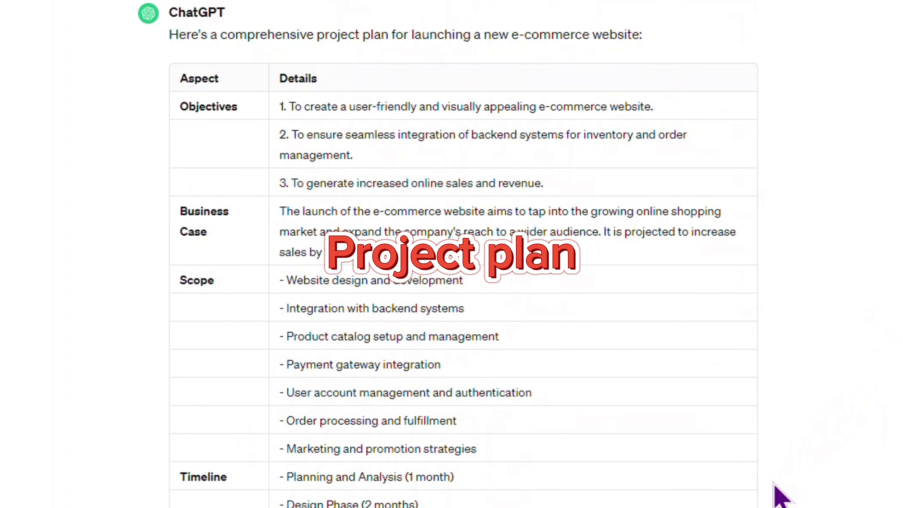
scroll(792, 218, down, 2)
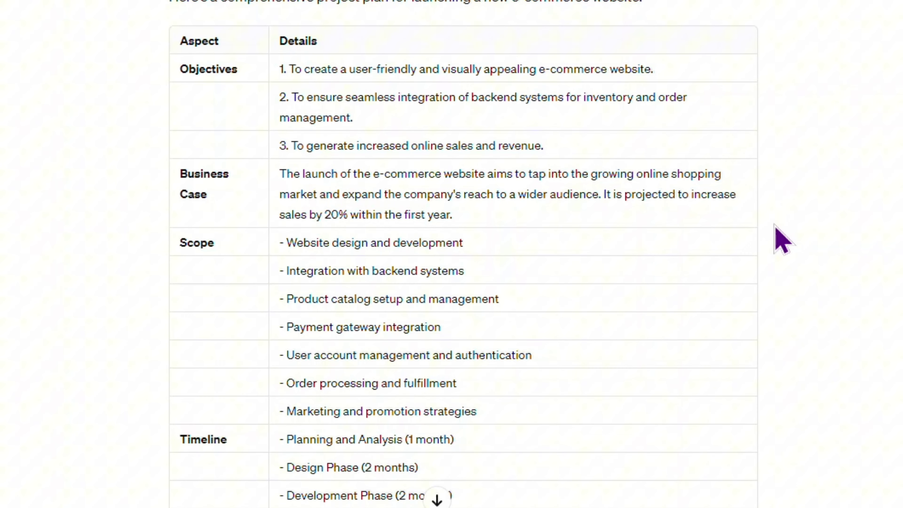
scroll(764, 350, down, 10)
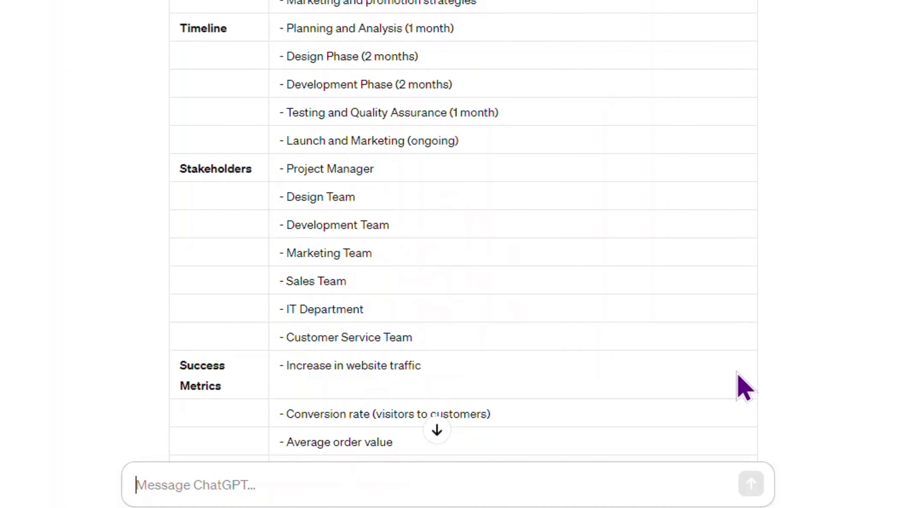
click(234, 415)
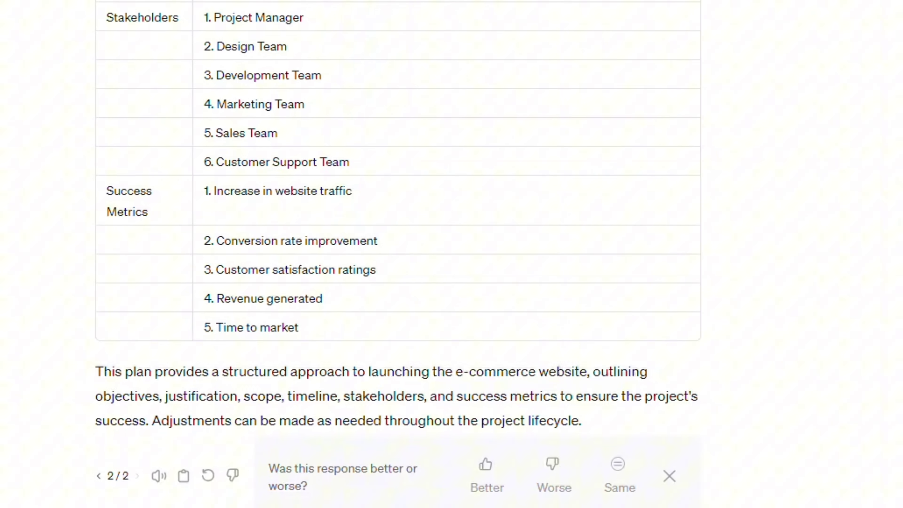
- Ask ChatGPT to 'make it more detailed' and review the expanded plan
text(make)
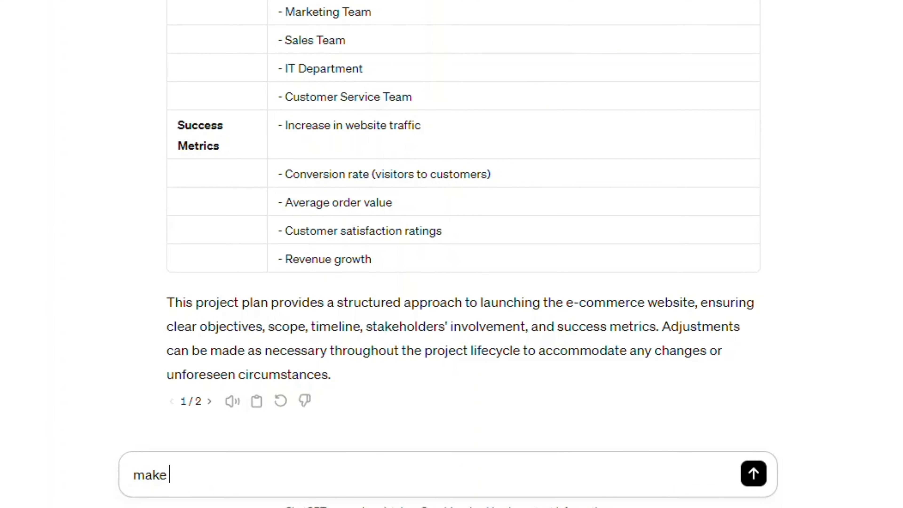
text( it more detailed)
key(Return)
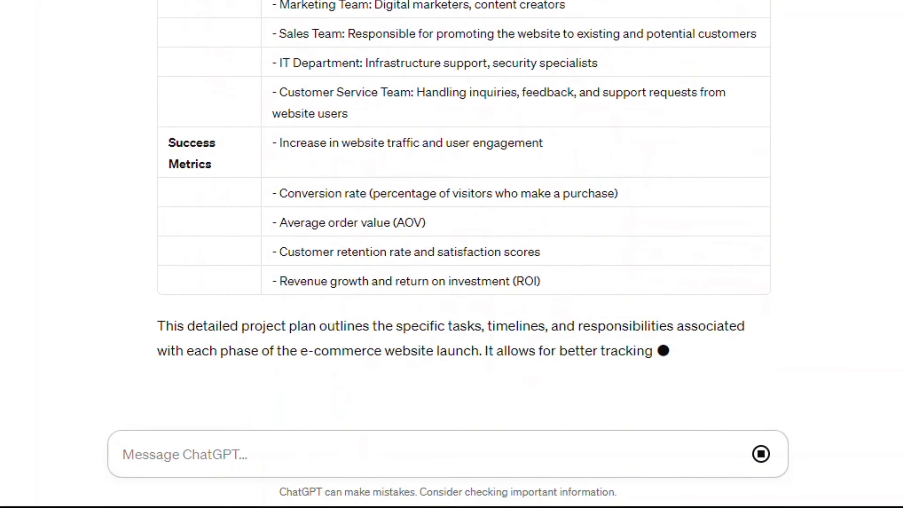
scroll(462, 214, up, 20)
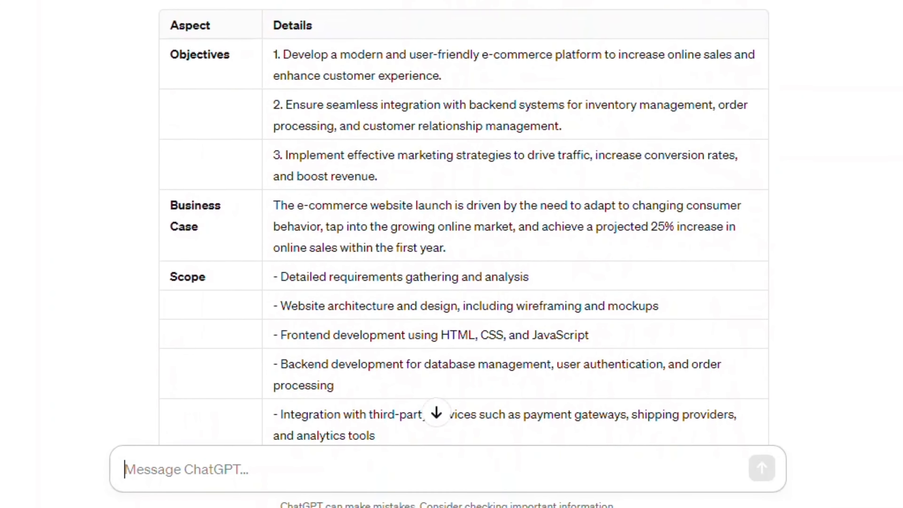
scroll(462, 249, down, 5)
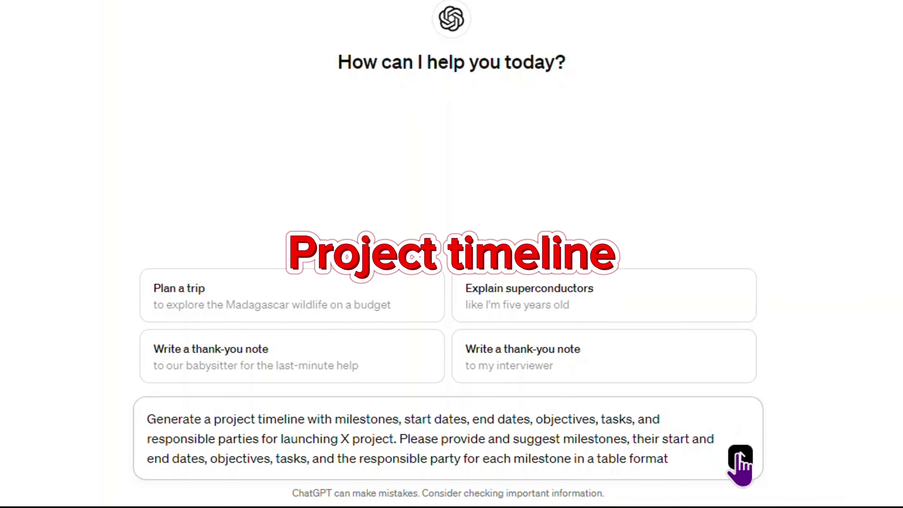
- Get a Project X timeline table of milestones ending with the Post-launch Review
click(740, 457)
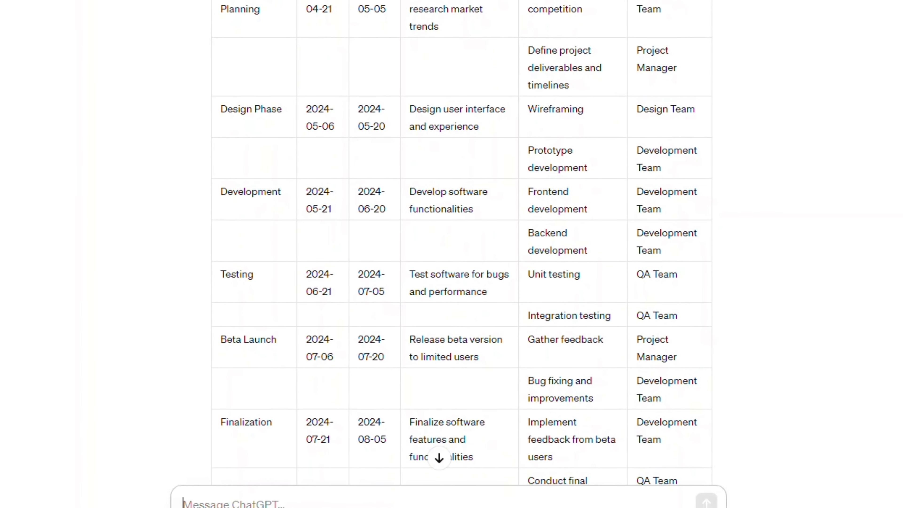
scroll(452, 249, down, 4)
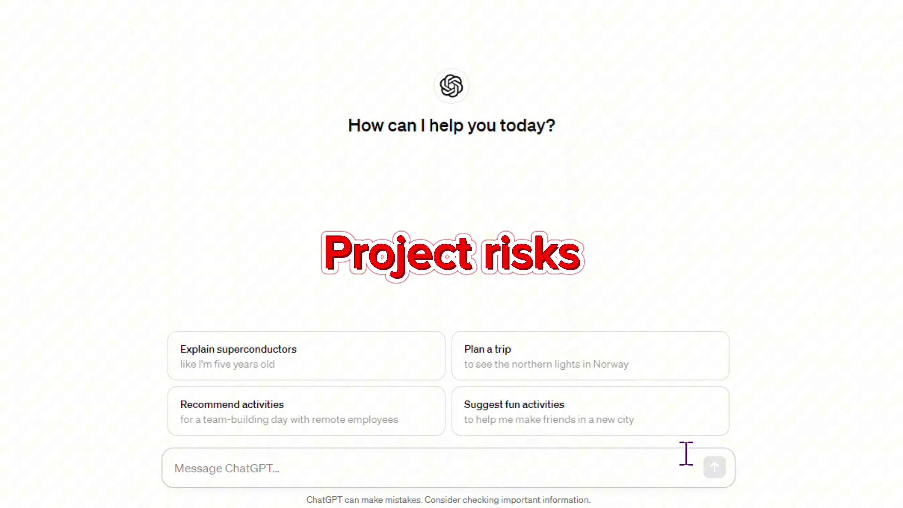
- Get six e-commerce risks with mitigations, then have them made into a table
text(Identify potential risks associated with e-commerce website and suggest mitigation strategies)
key(Return)
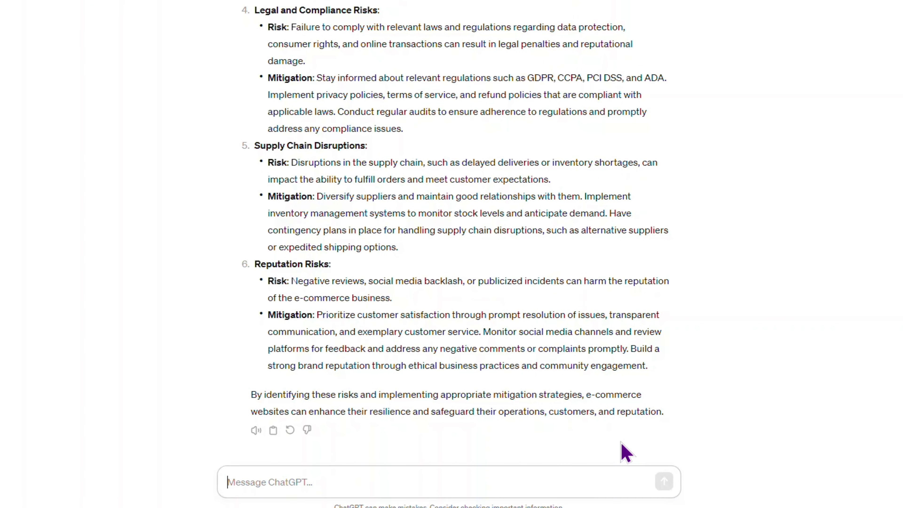
text(make a table out)
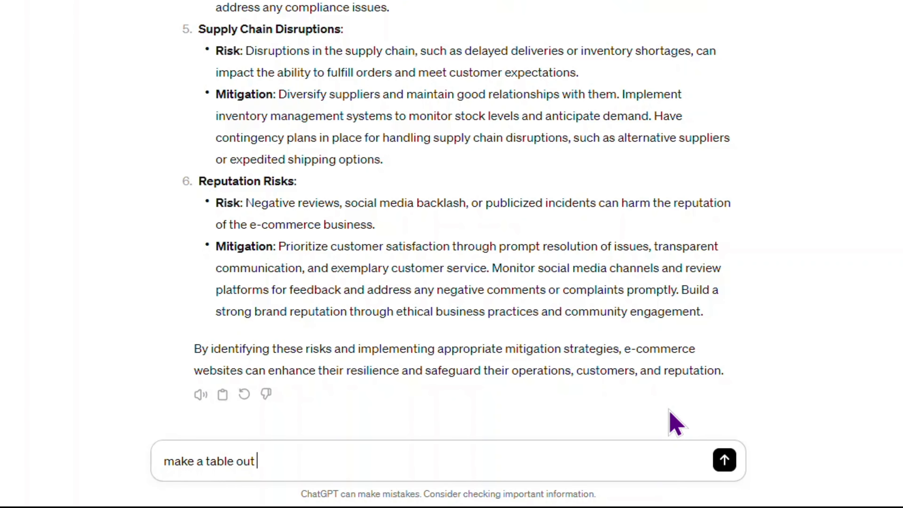
text( of it)
key(Return)
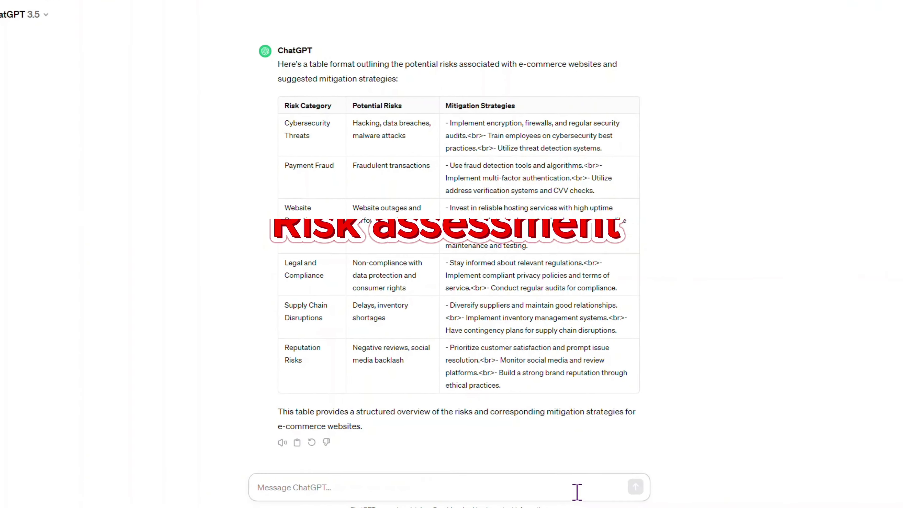
- Paste and send the detailed risk assessment request, then review the reply from the top
text(Generate a detailed risk assessment for this project)
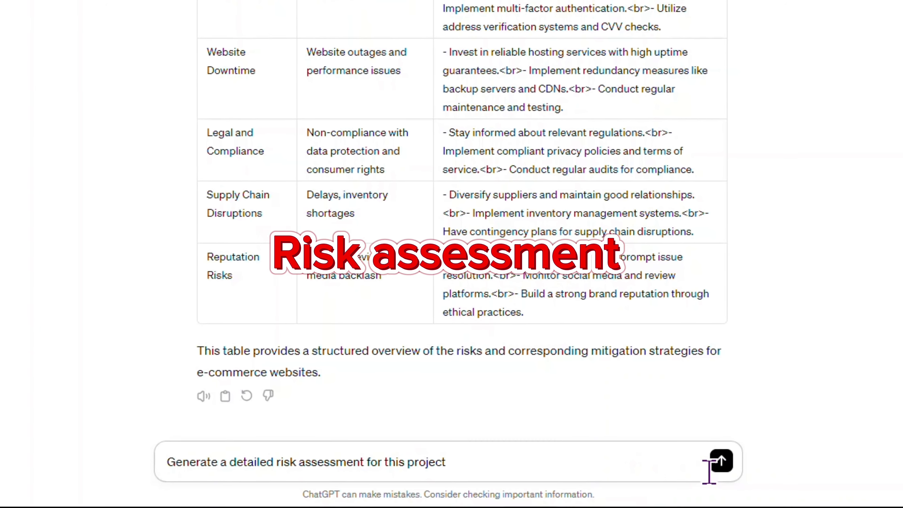
click(678, 474)
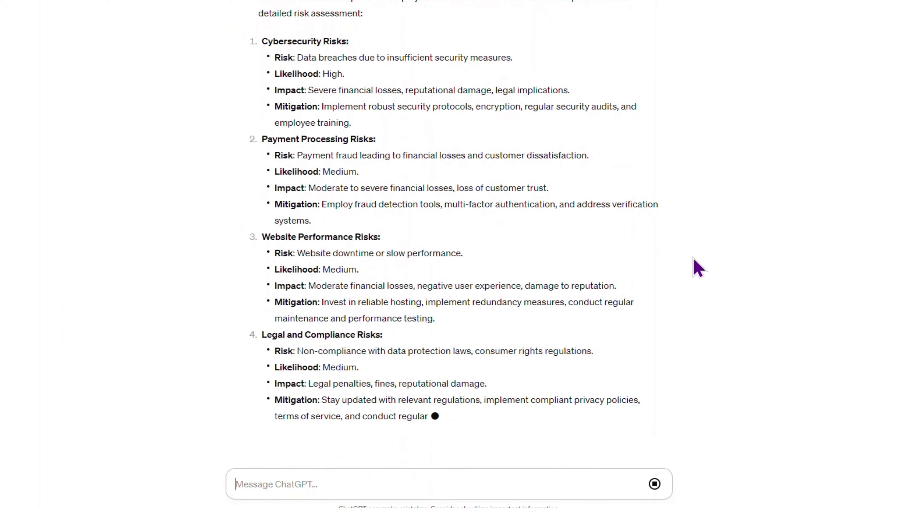
scroll(675, 295, up, 3)
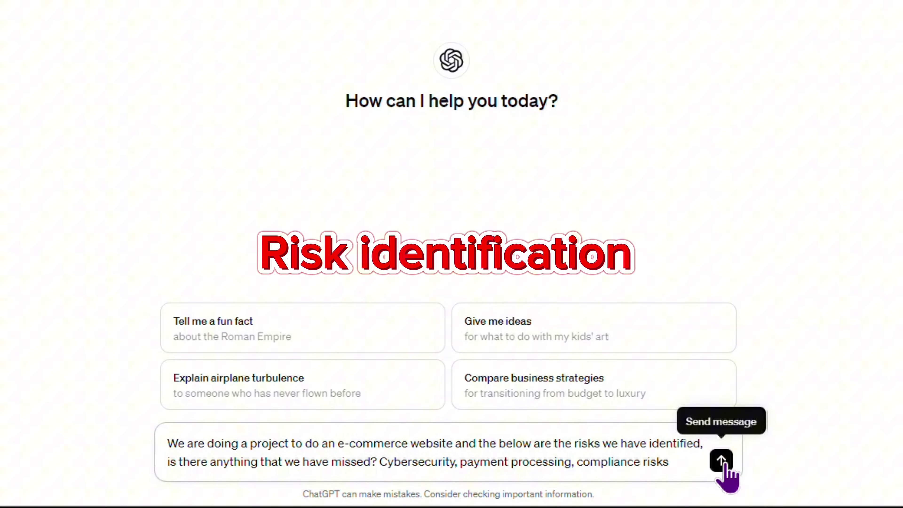
- Ask which e-commerce risks were missed and review the ten additional risks listed
click(722, 461)
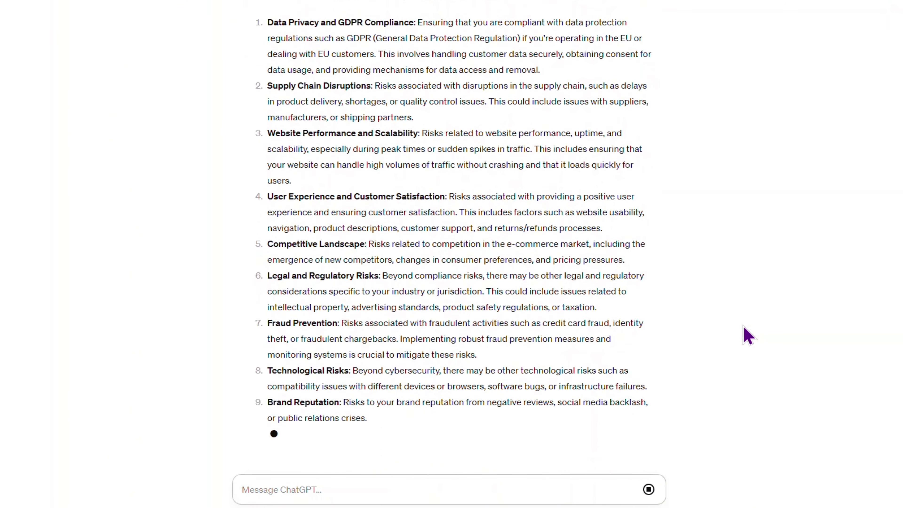
scroll(441, 480, up, 5)
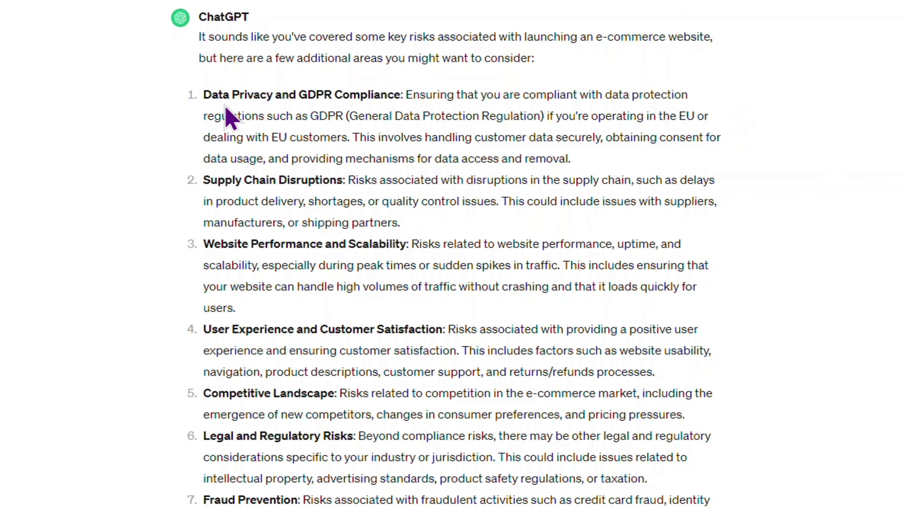
scroll(735, 123, down, 3)
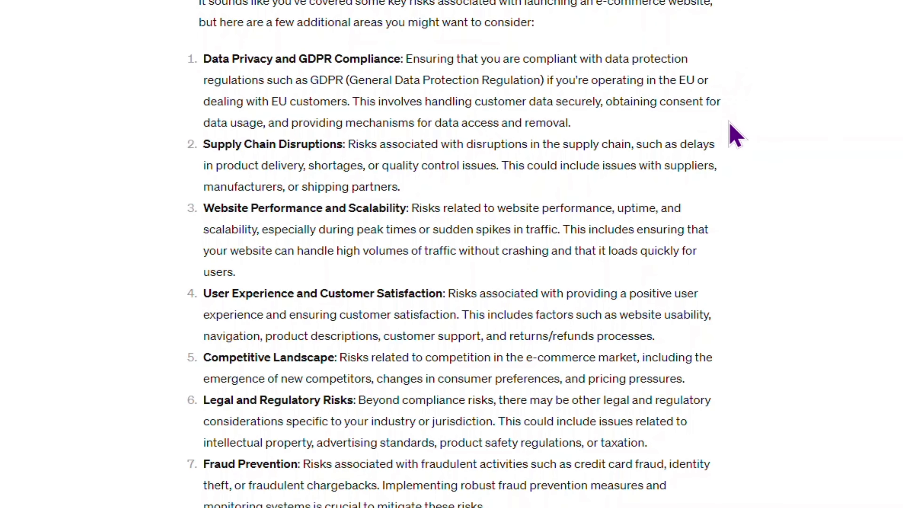
scroll(725, 217, down, 2)
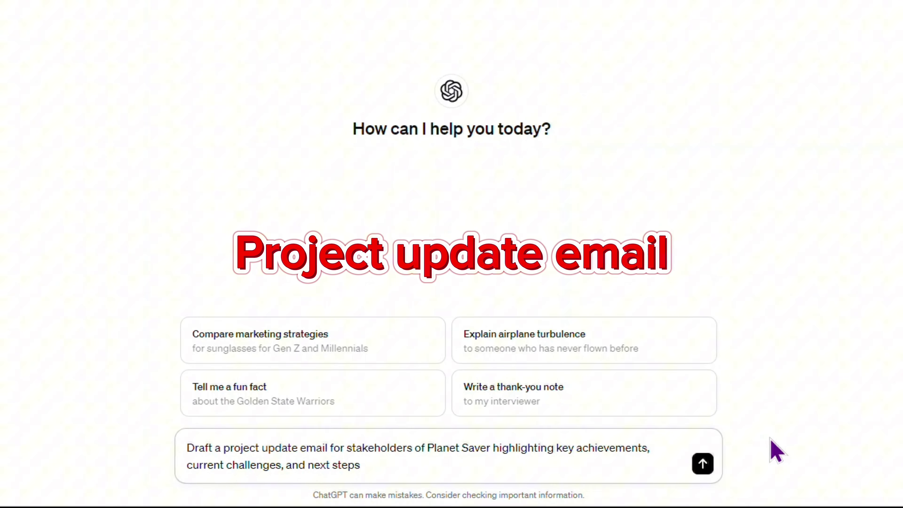
- Get a drafted Planet Saver stakeholder update email covering achievements, challenges and next steps
click(702, 464)
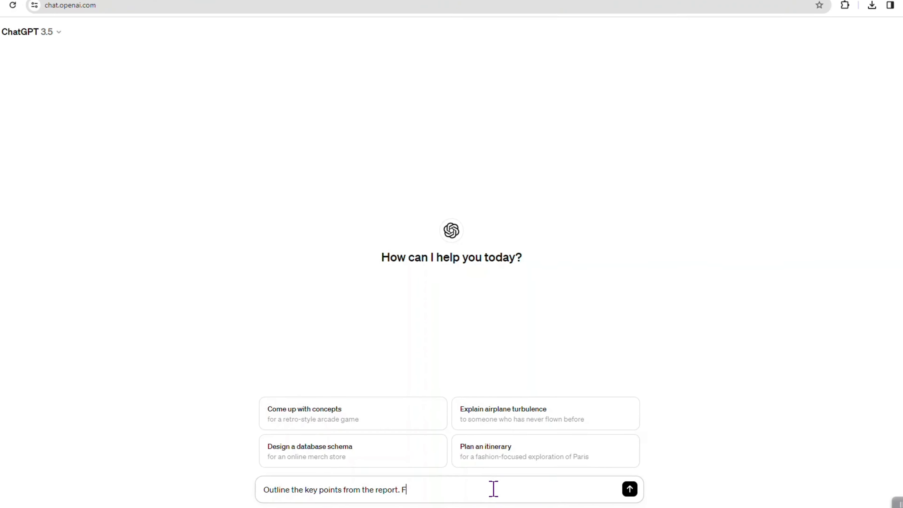
text(ocus on any mention of animals.)
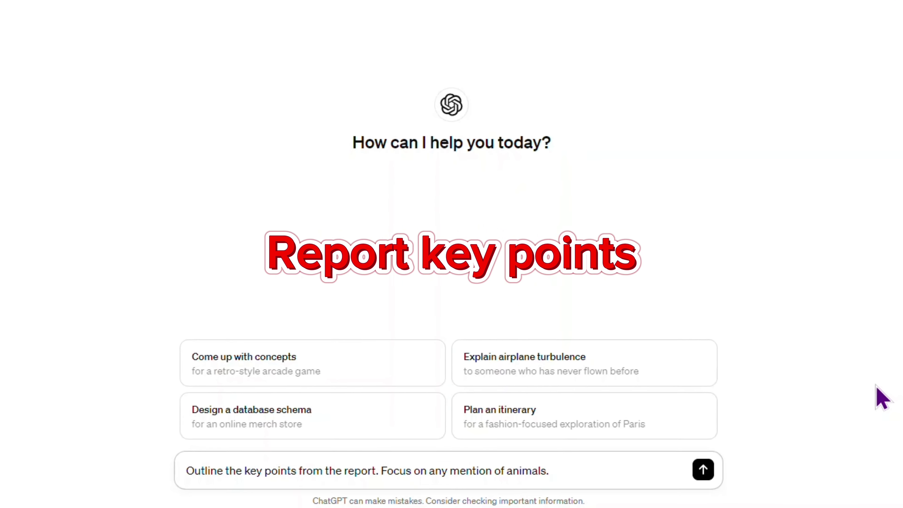
- Paste the report into the key-points request and review the animal-focused points, badgers to birds
key(ctrl+v)
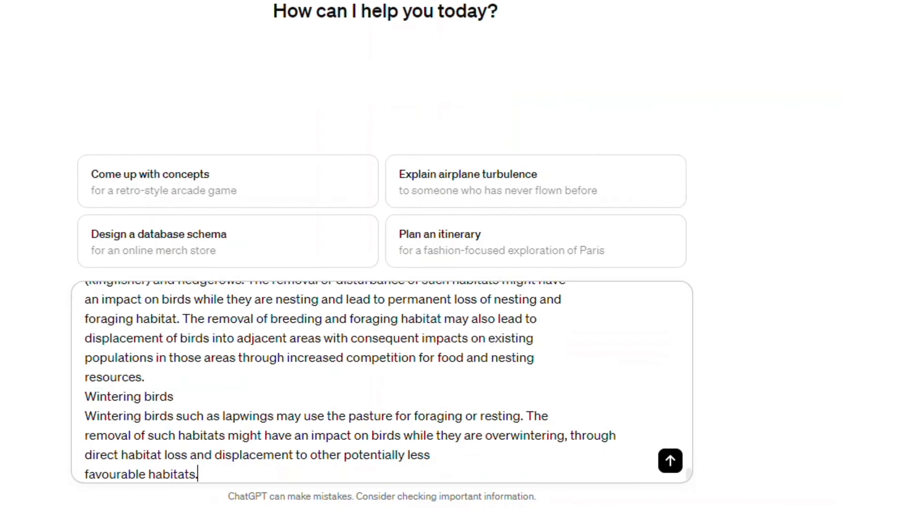
key(Return)
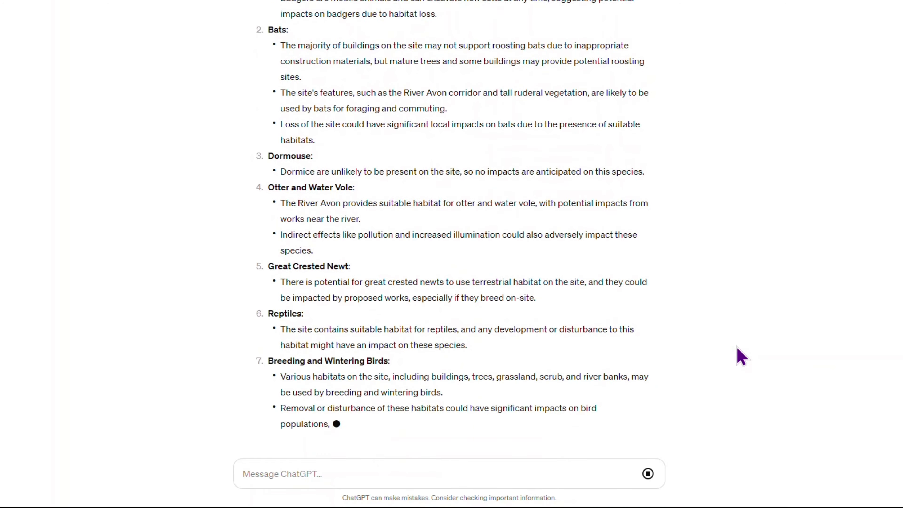
scroll(847, 363, up, 10)
scroll(451, 231, down, 15)
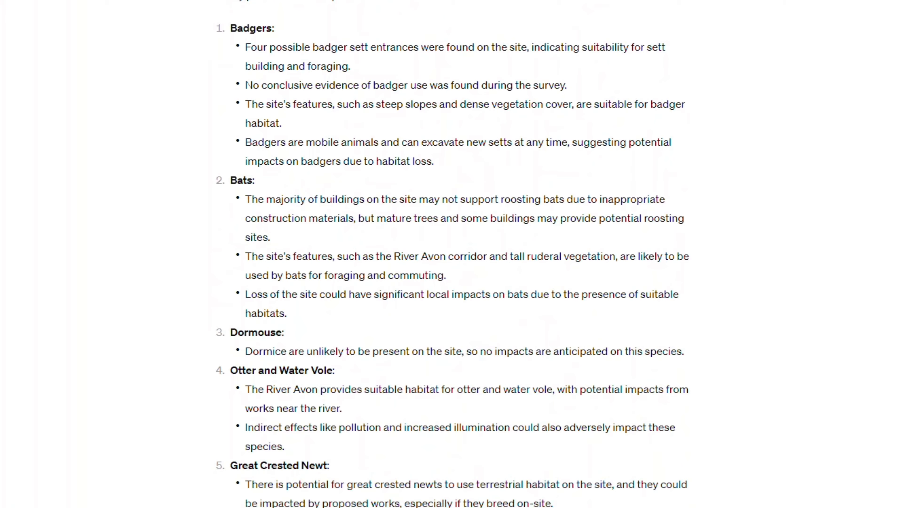
scroll(452, 250, up, 2)
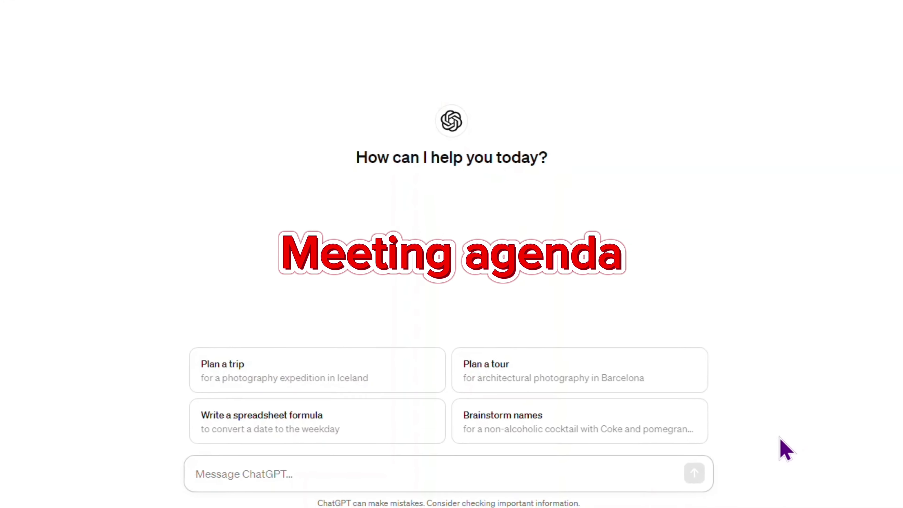
- Send the pasted status-meeting agenda prompt, then follow up with 'make it shorter'
text(Help me draft an agenda for the project status meeting)
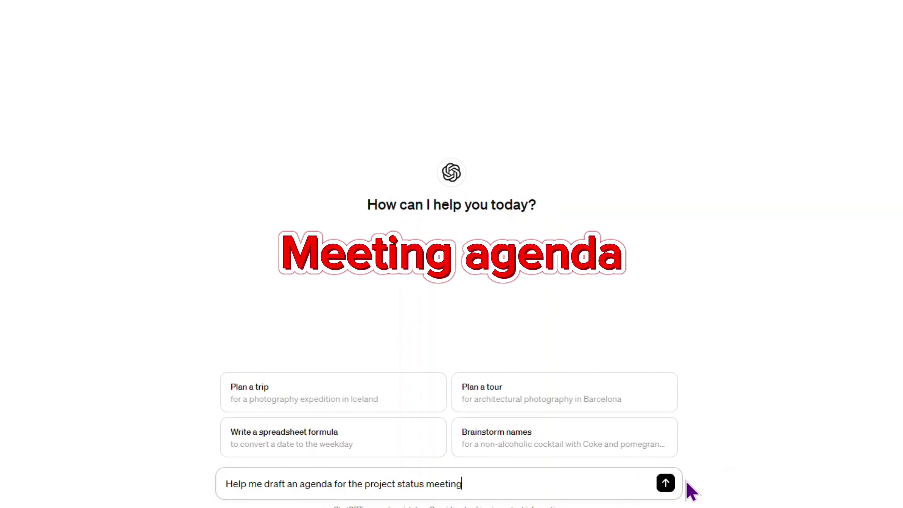
click(665, 483)
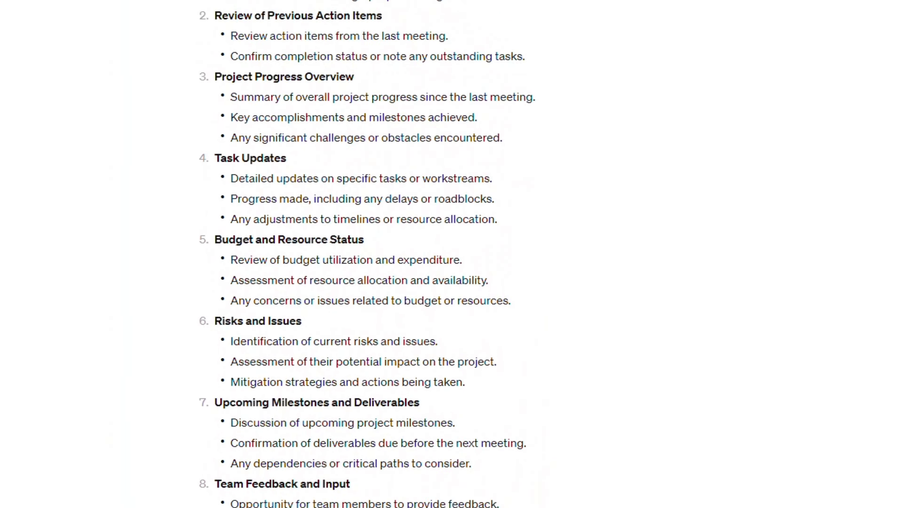
text(make it shorter)
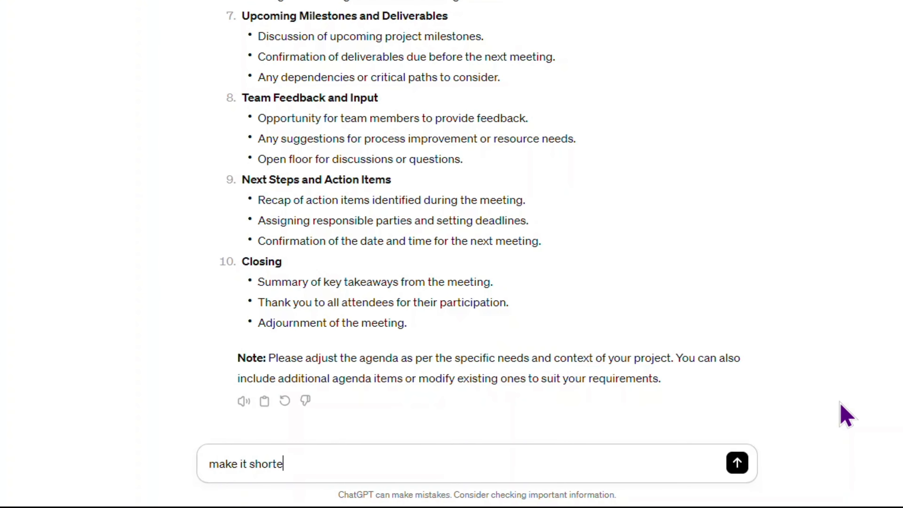
key(Return)
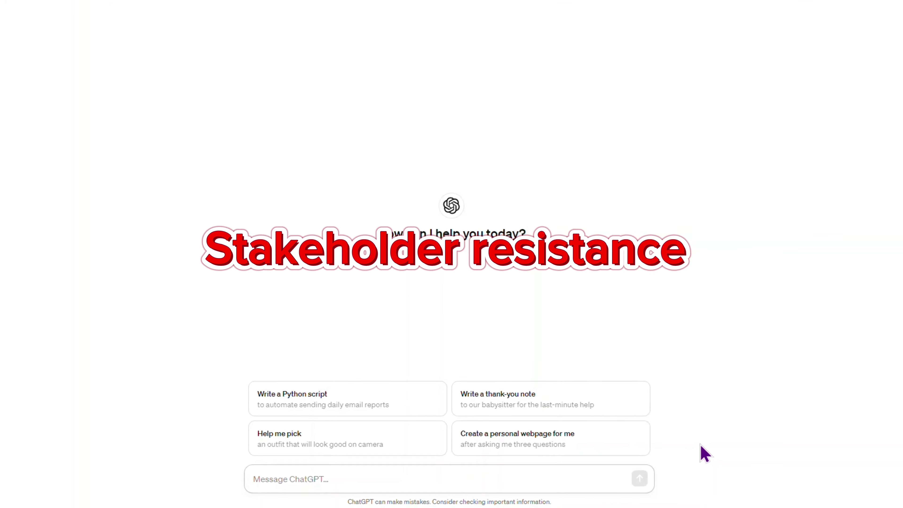
- Send the pasted resistant Save Planet stakeholder prompt and review the five-step reply with its table
text(Please simulate the dialogue and provide step by step guidance to help me (project manager) best prepare when dealing with a resistant stakeholder. Context: I want to launch a new project Save Planet and a key stakeholder fails to see why it's important. Please provide pointers with potential concern and rationale presented in a table format? I want the rationale column to include 2-3 bullets each for talking points)
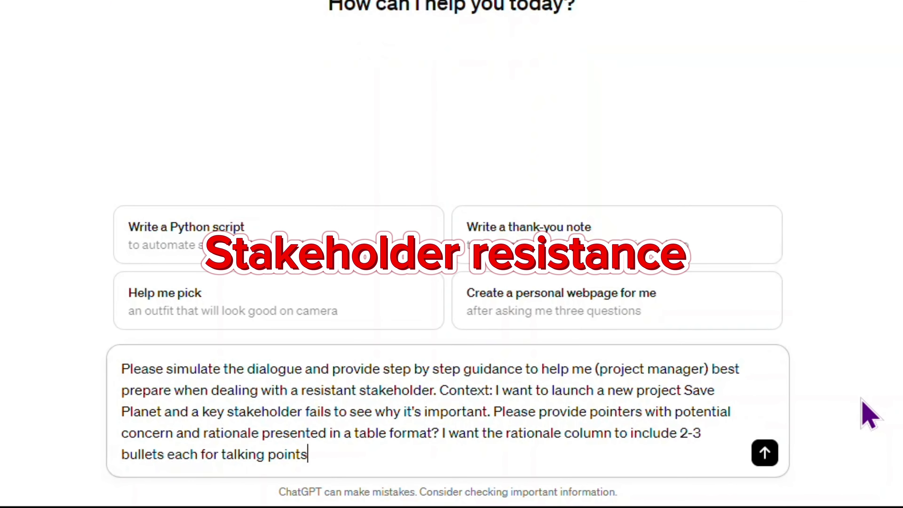
click(765, 453)
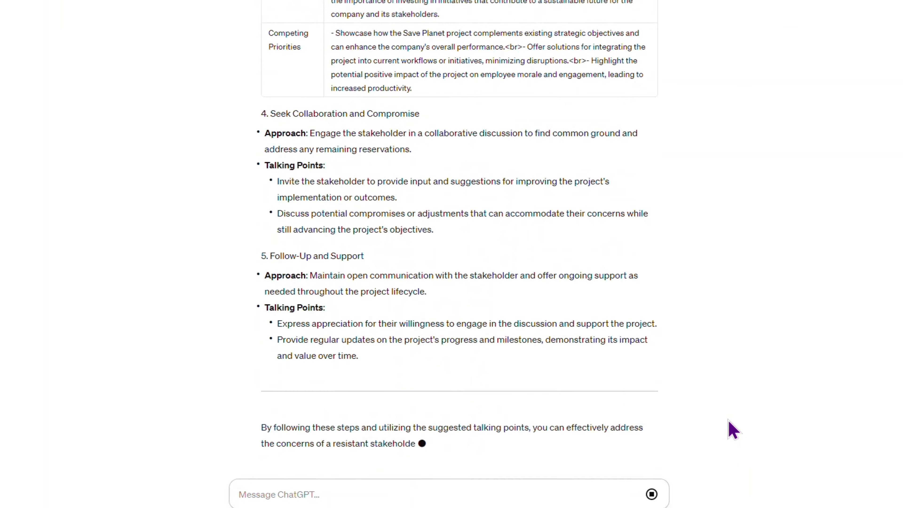
scroll(645, 89, up, 15)
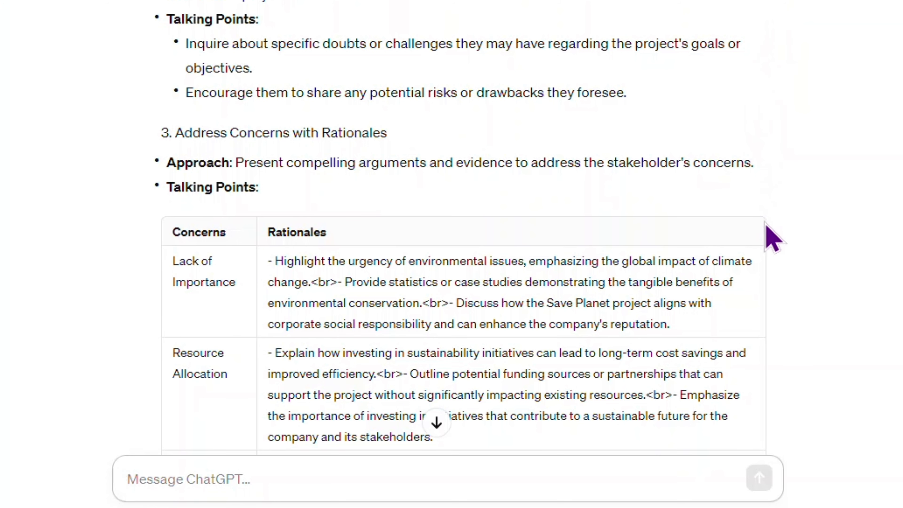
scroll(460, 225, down, 10)
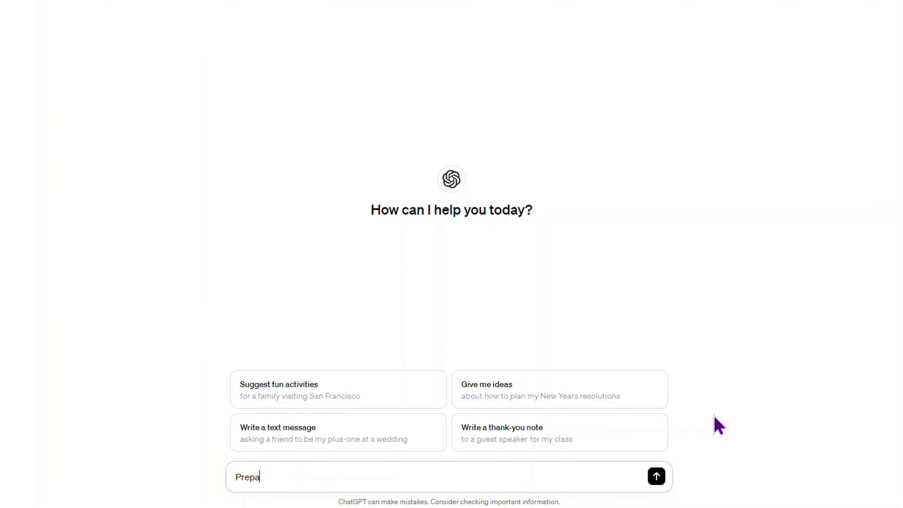
- Quote the Legal and Regulatory Compliance heading and ask for a step-by-step assignment breakdown
text(re a plan for me)
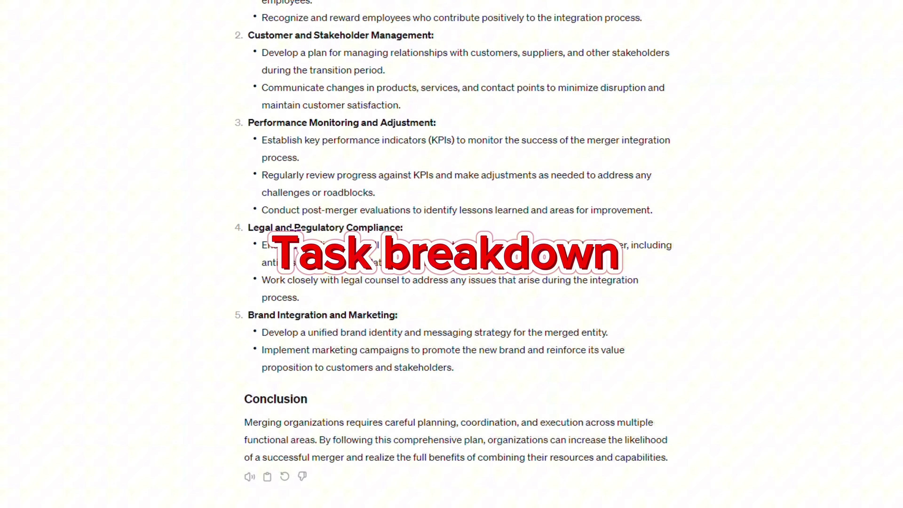
drag(240, 230, 402, 231)
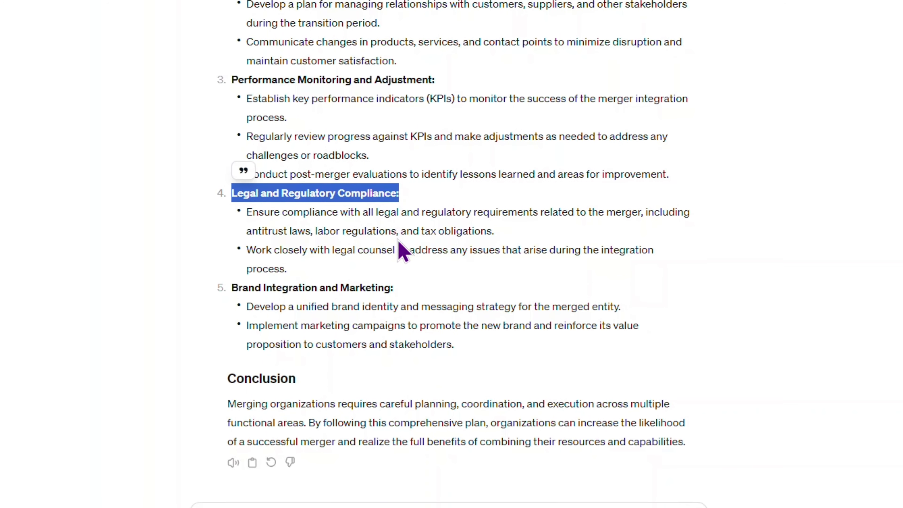
click(245, 137)
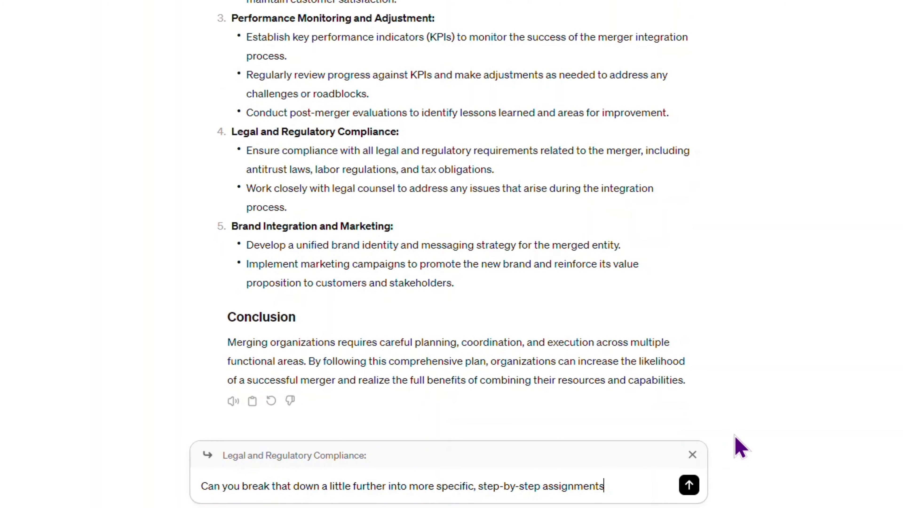
click(689, 485)
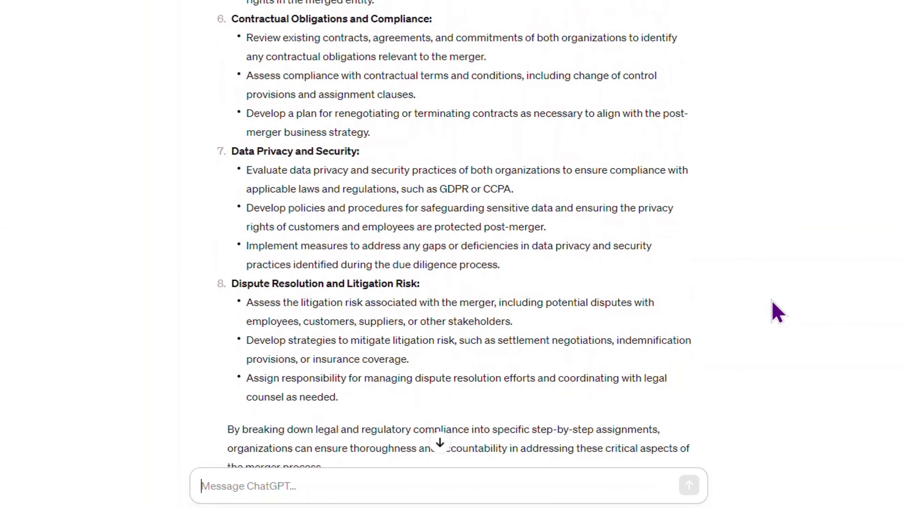
scroll(777, 312, up, 5)
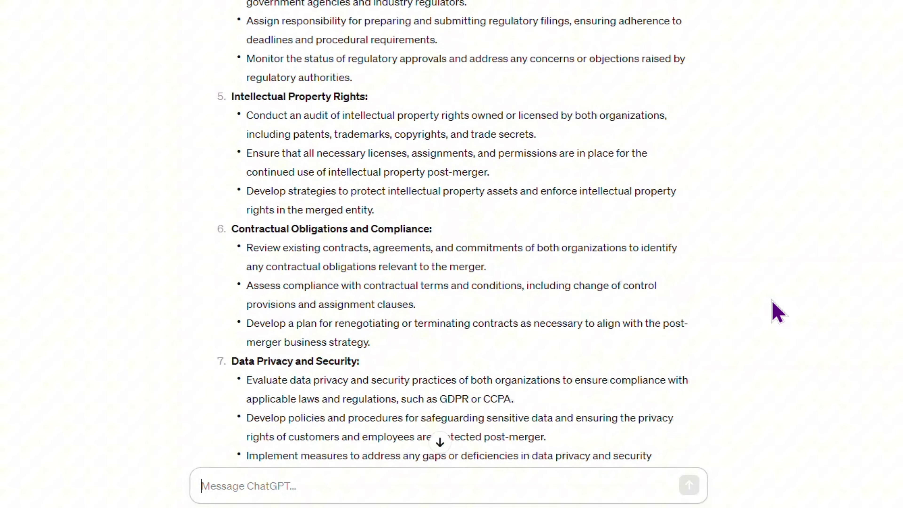
scroll(777, 312, up, 10)
scroll(349, 147, down, 10)
- Quote the data privacy review bullet and ask 'What other information do you need to complete this task?'
drag(230, 127, 534, 157)
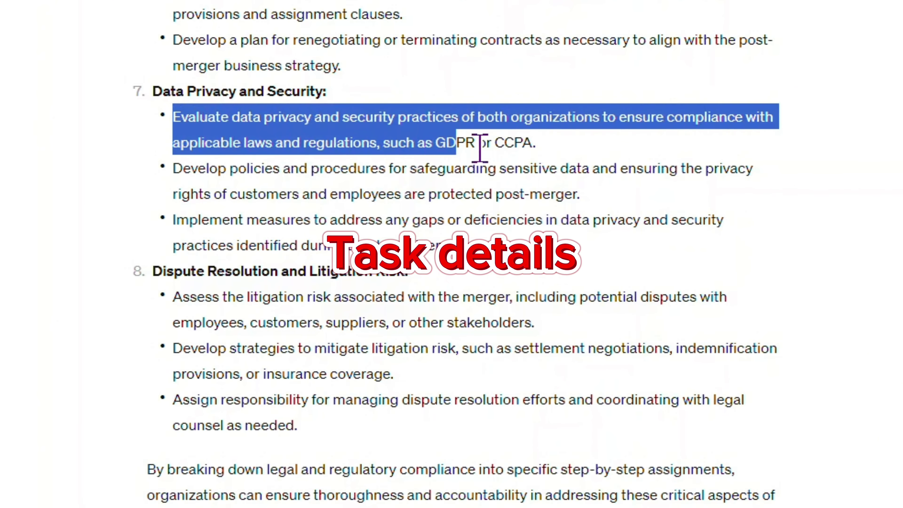
click(189, 87)
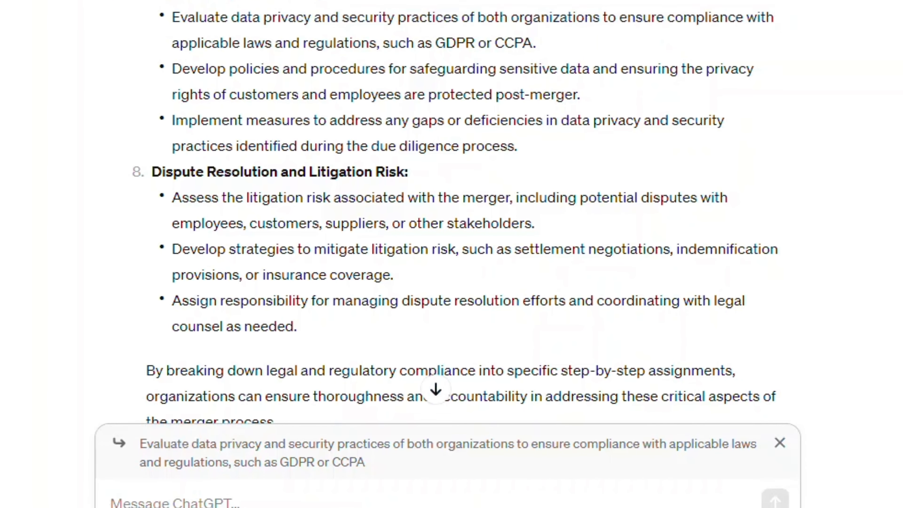
text(What other information do you need to complete this task?)
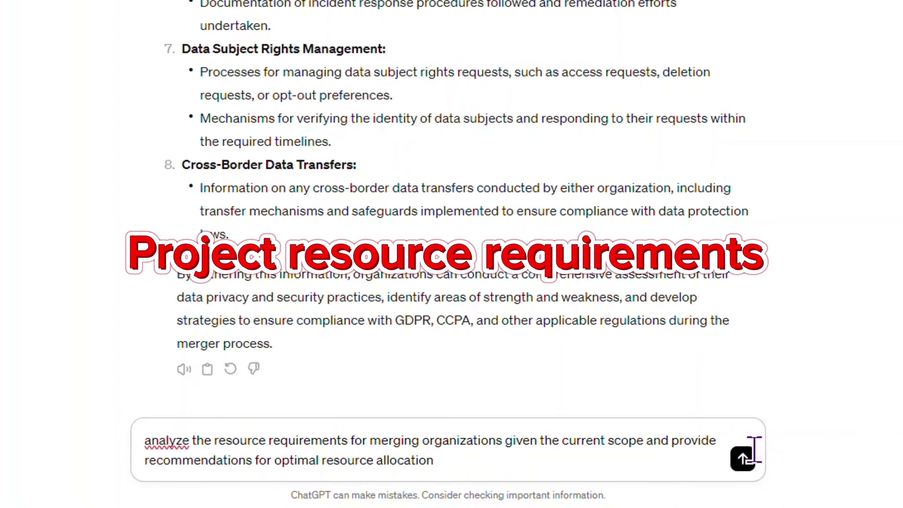
- Submit the merger resource allocation prompt and read through the human, financial and technology analysis
click(753, 452)
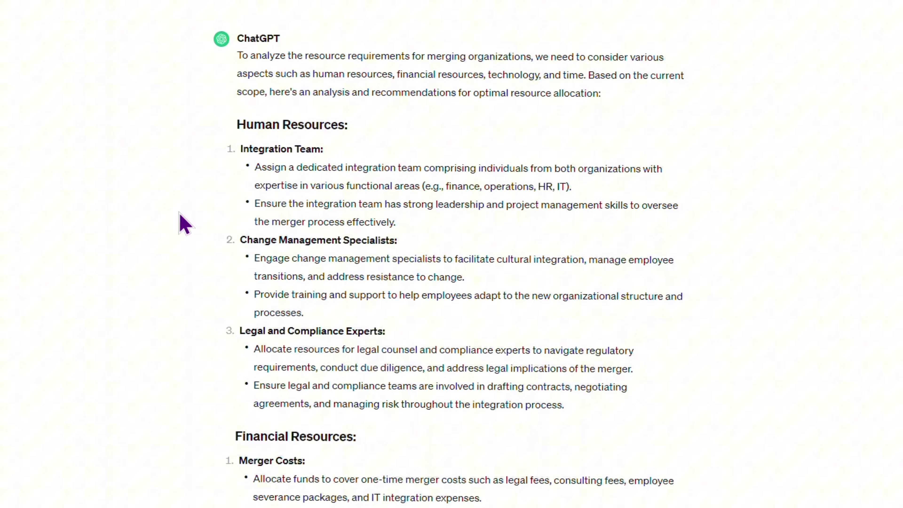
scroll(184, 456, down, 12)
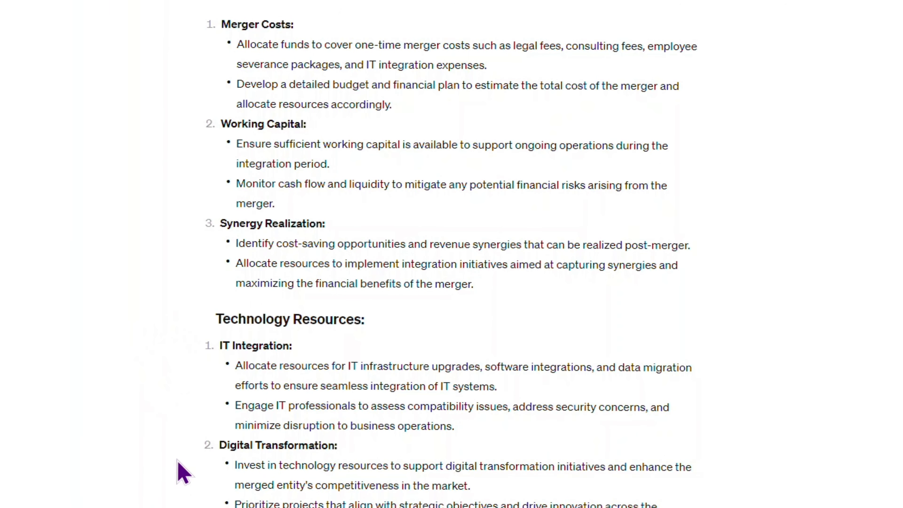
scroll(183, 473, down, 10)
scroll(190, 332, down, 6)
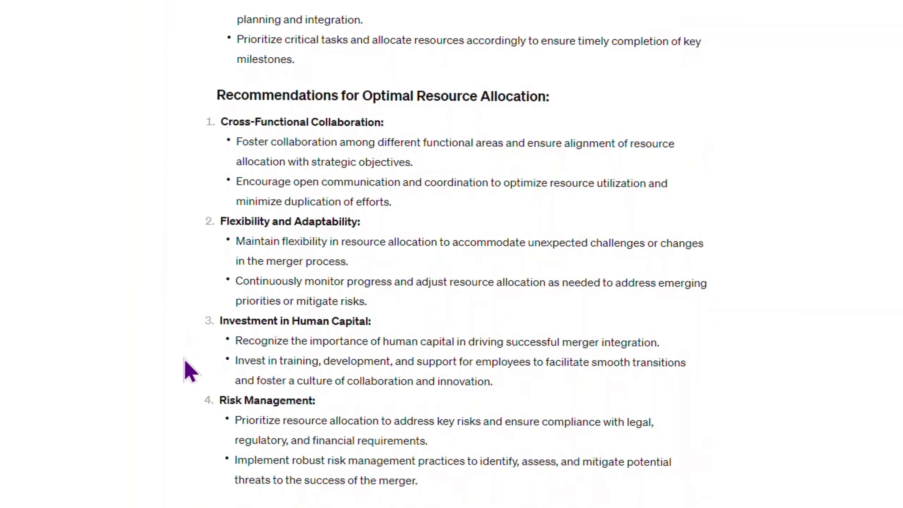